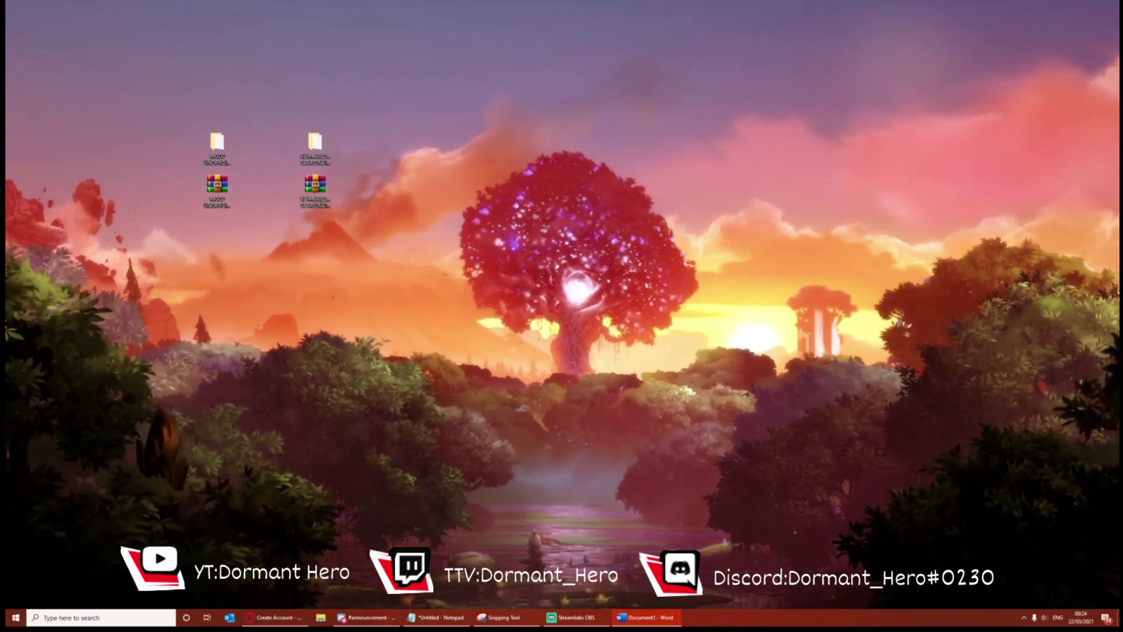
# Show the Metal Gear Online account registration page in the browser, and return to the desktop
pyautogui.click(299, 624)
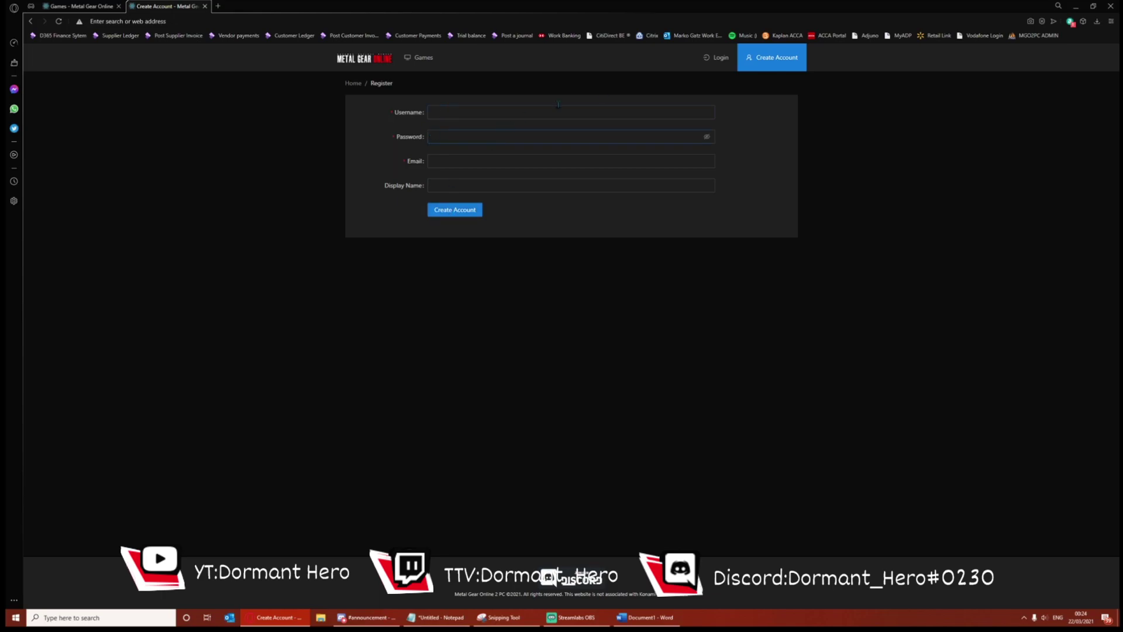
pyautogui.click(1076, 7)
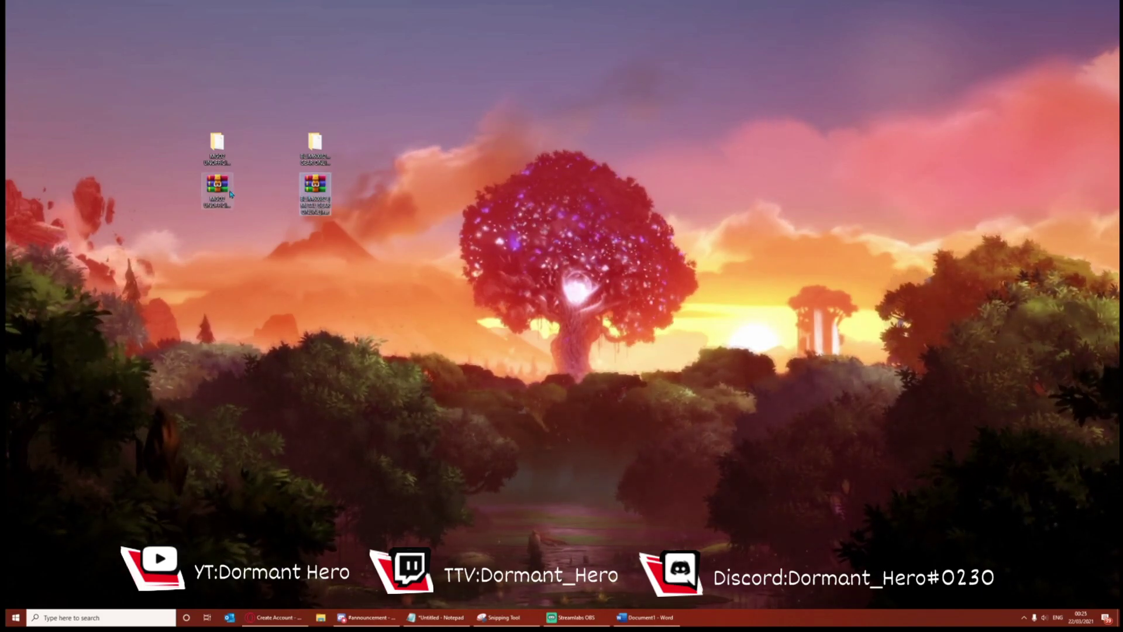
# Review the extraction options for the MGO2 and BLJM60082 archives and compare them with their extracted desktop folders
pyautogui.click(319, 198)
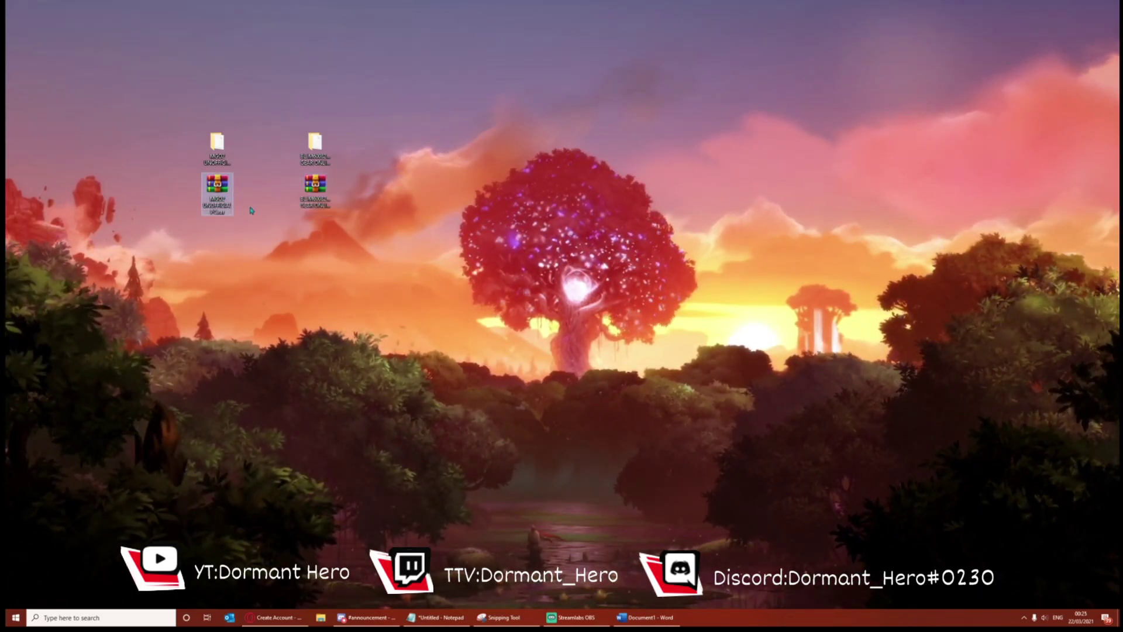
pyautogui.rightClick(218, 196)
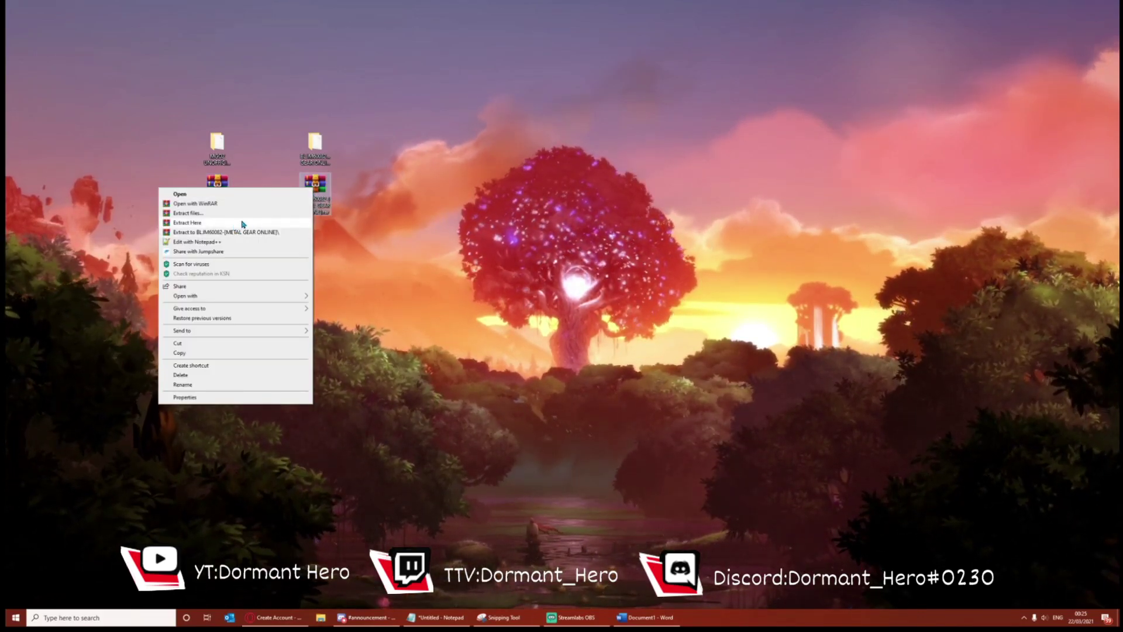
pyautogui.click(315, 190)
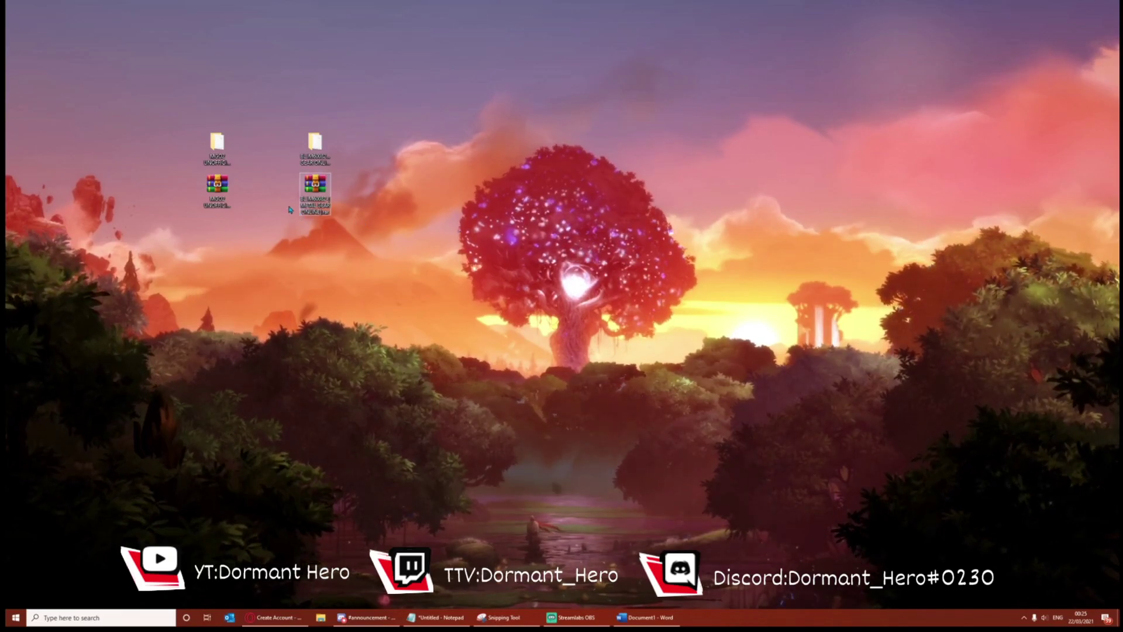
pyautogui.click(219, 147)
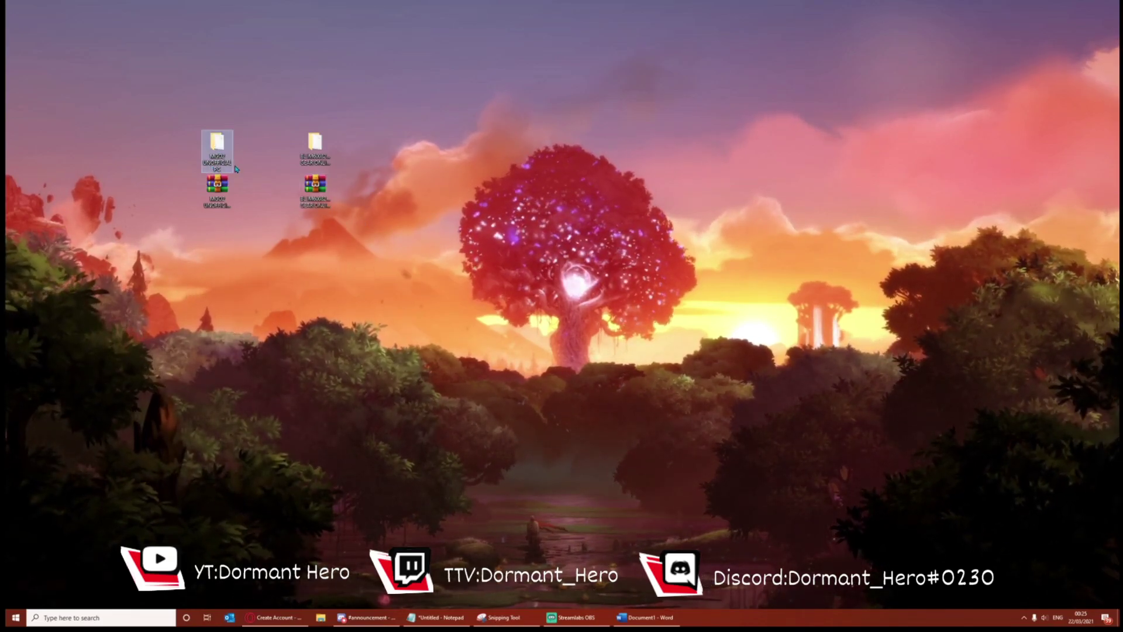
pyautogui.click(316, 157)
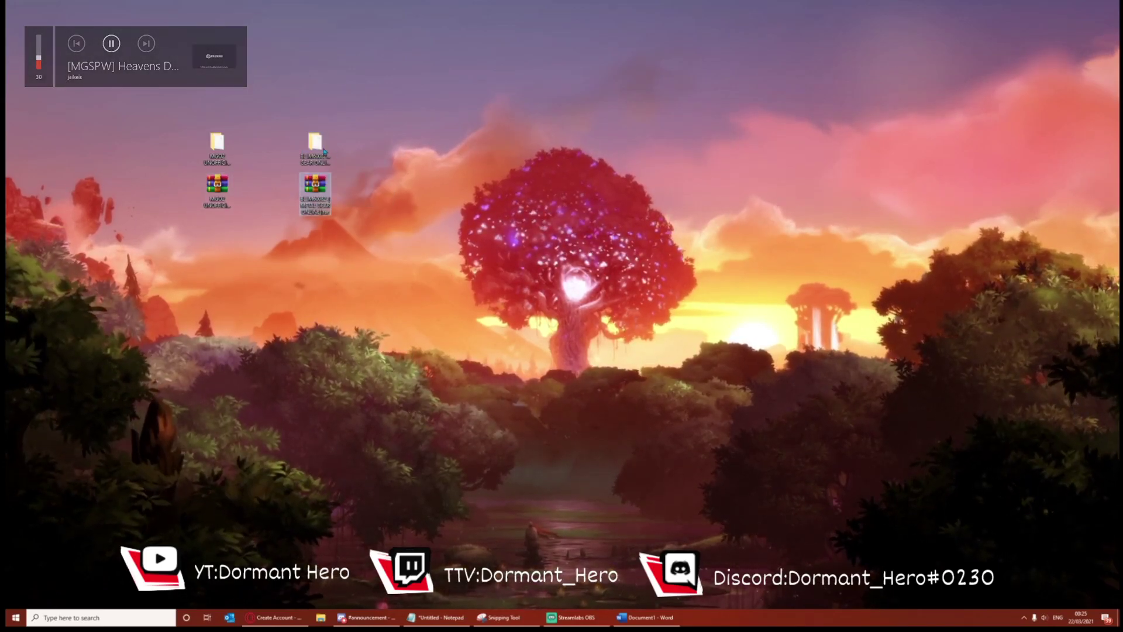
pyautogui.click(311, 191)
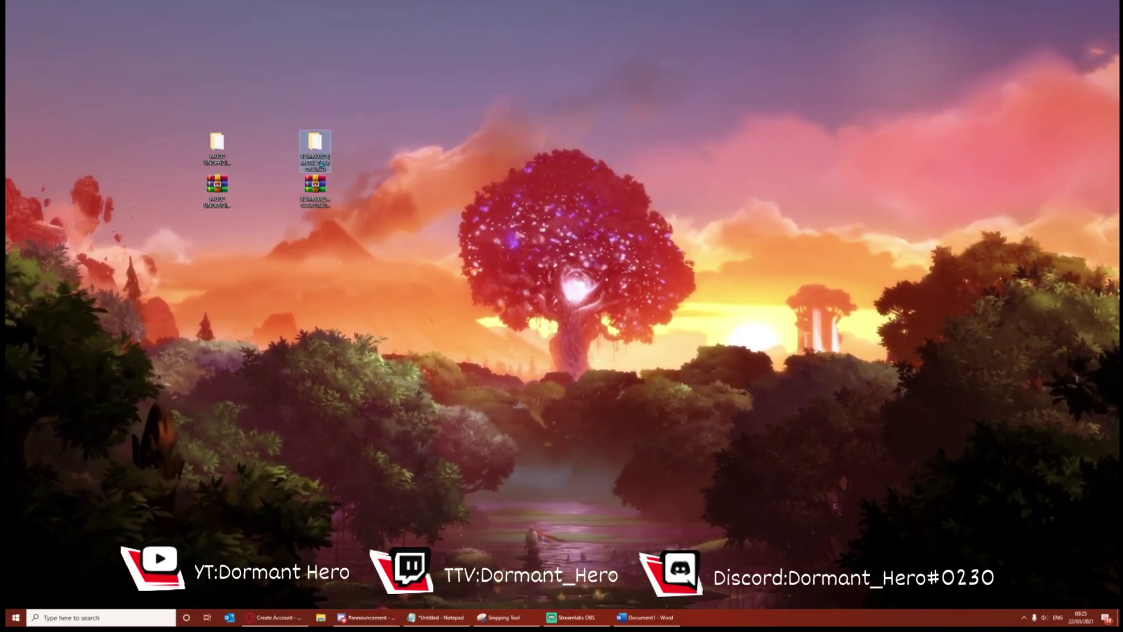
# Move the BLJM60082-[METAL GEAR ONLINE] folder into the MGO2 UNOFFICIAL PC folder and open that folder to check its contents
pyautogui.click(318, 149)
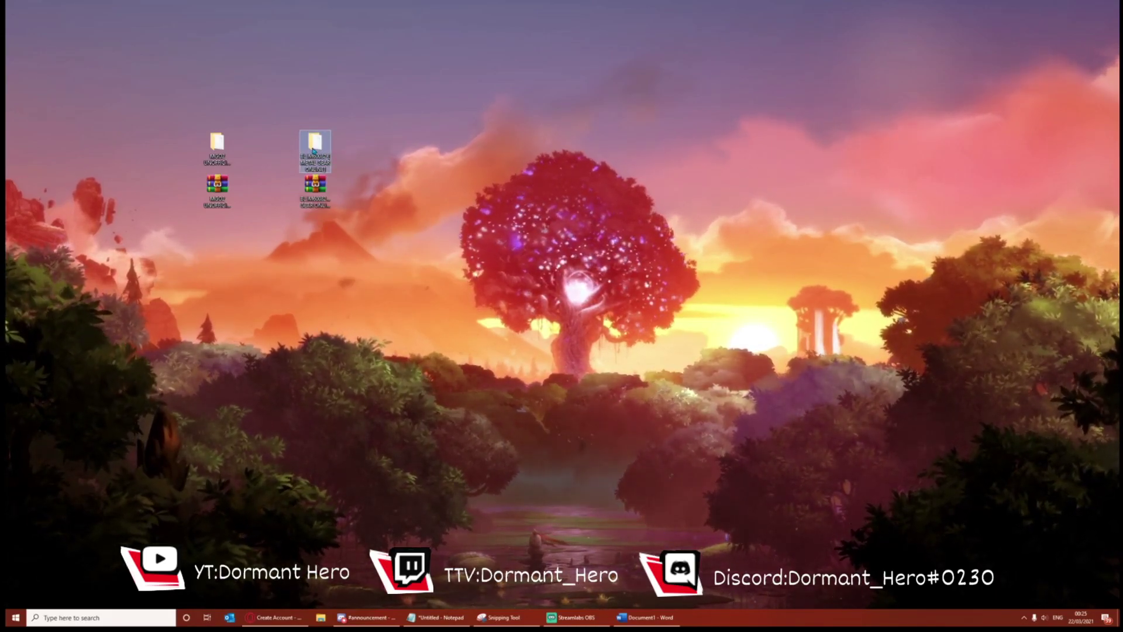
pyautogui.press('Delete')
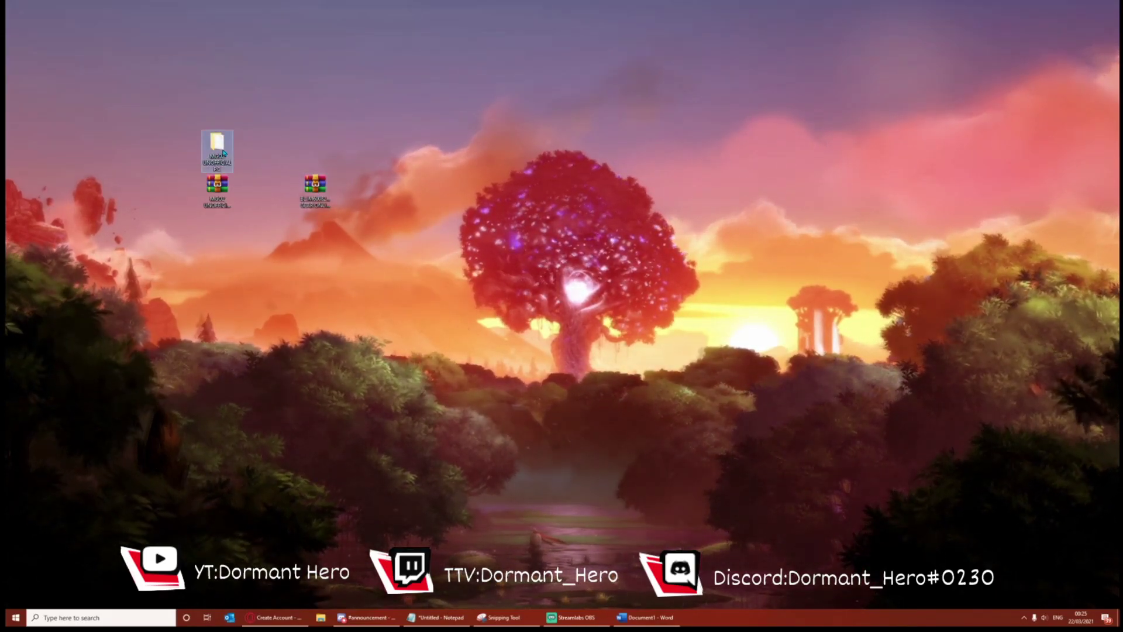
pyautogui.moveTo(389, 326); pyautogui.dragTo(349, 299)
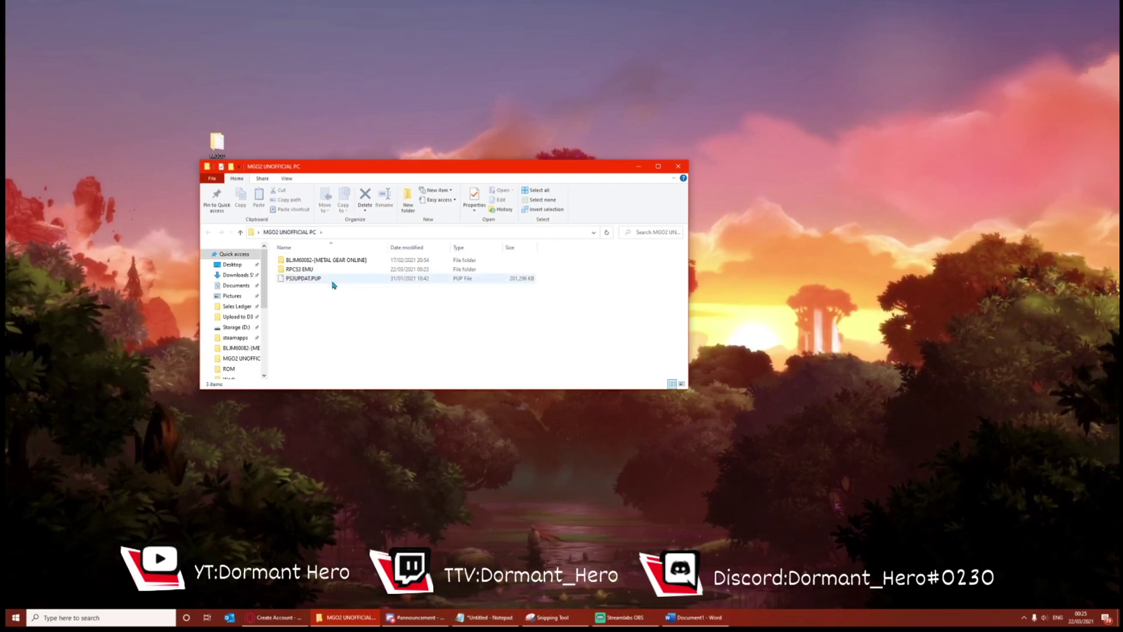
pyautogui.moveTo(348, 316); pyautogui.dragTo(304, 248)
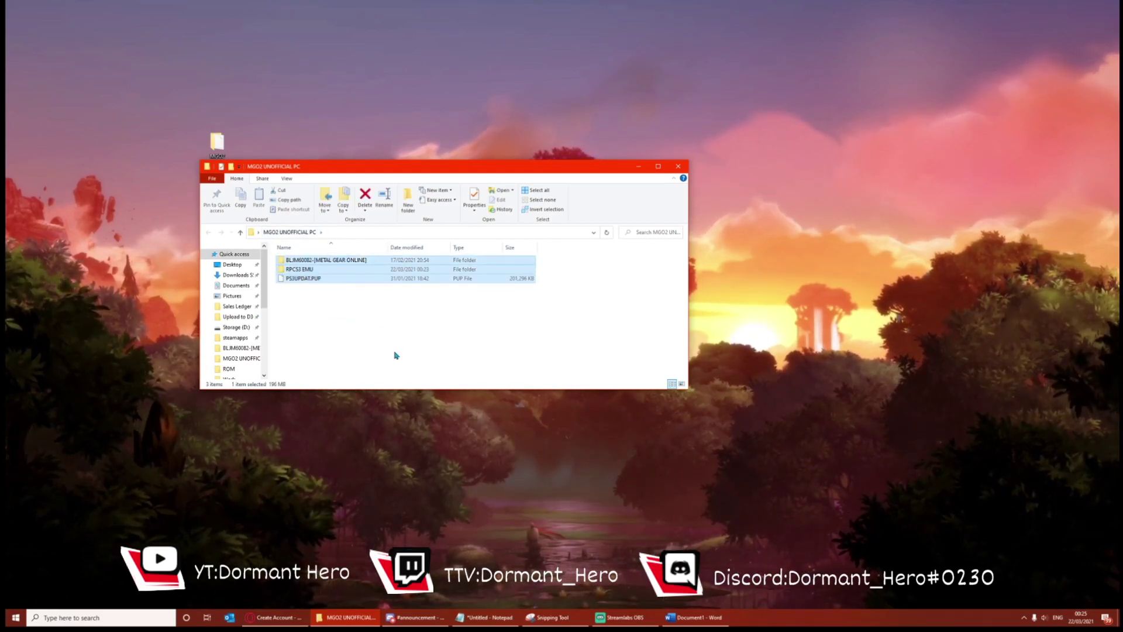
pyautogui.click(424, 340)
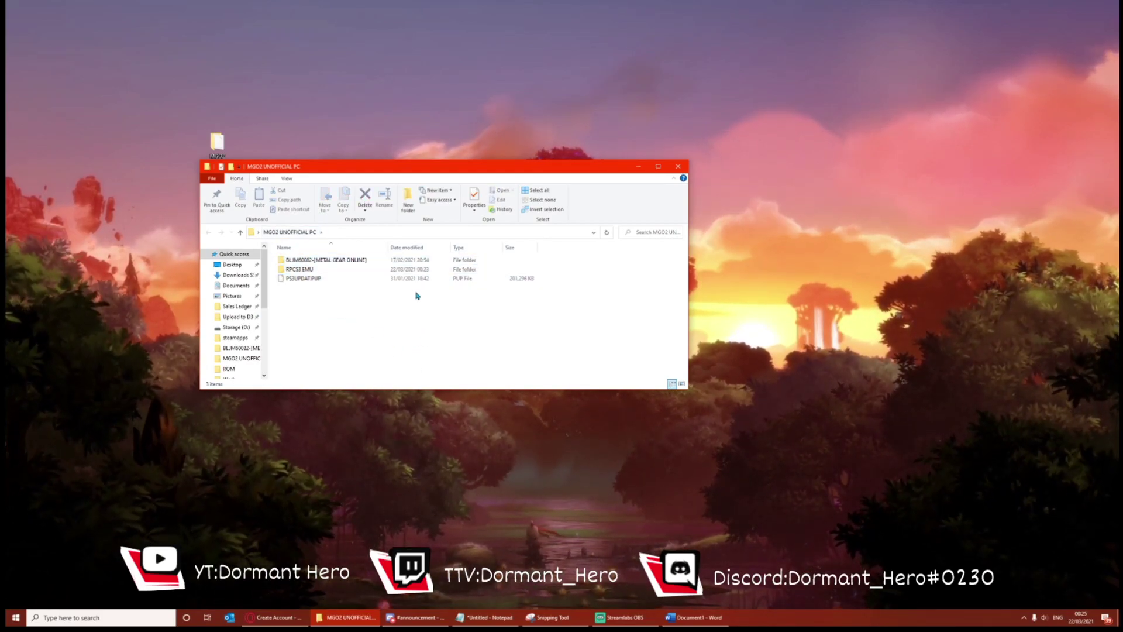
# Launch rpcs3.exe from the RPCS3 EMU folder and check the firmware version in its log
pyautogui.doubleClick(300, 269)
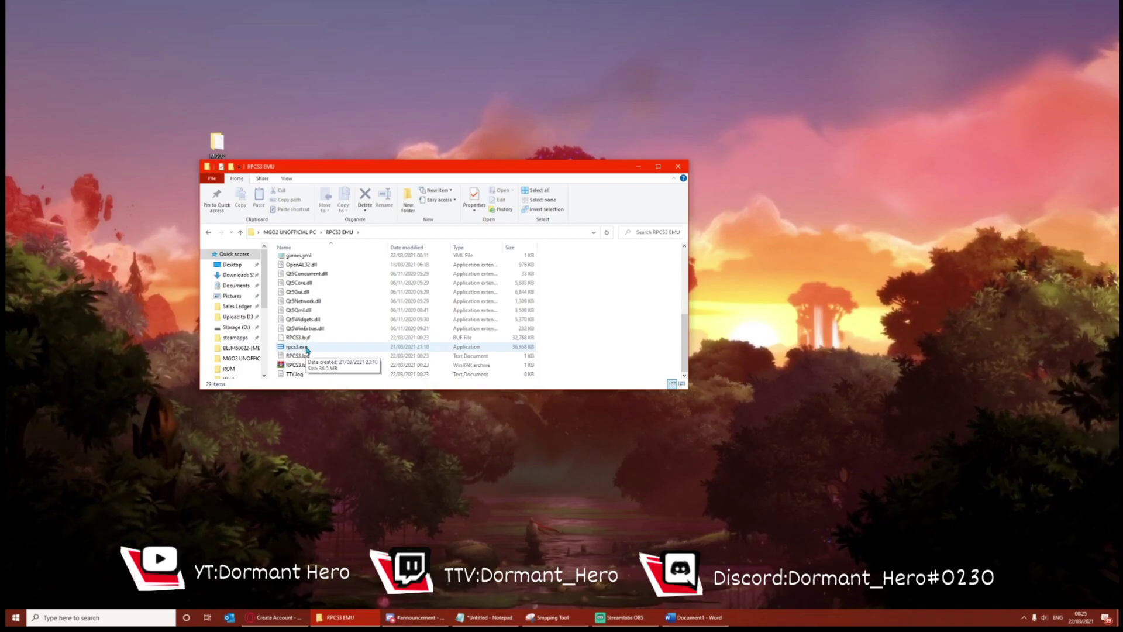
pyautogui.click(305, 349)
pyautogui.doubleClick(305, 349)
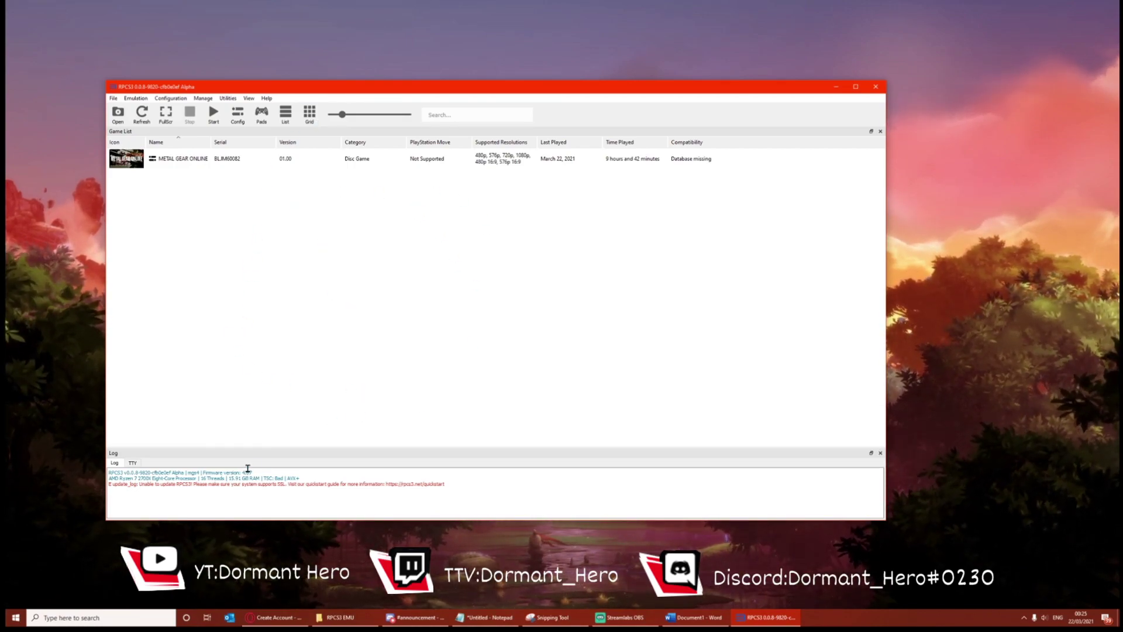
pyautogui.moveTo(254, 471); pyautogui.dragTo(215, 471)
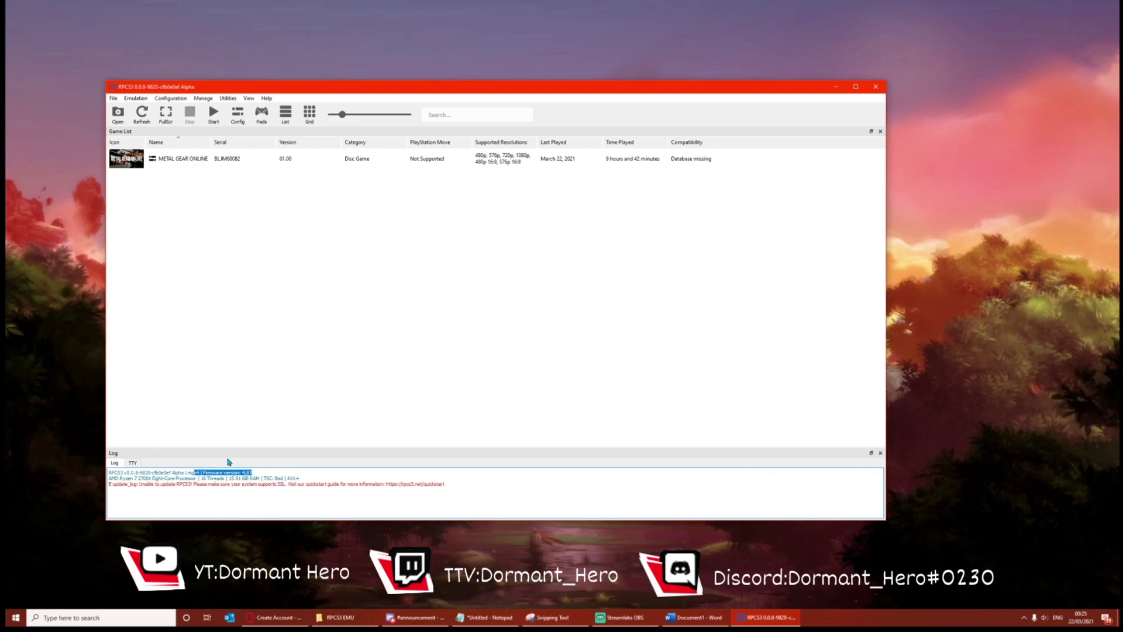
pyautogui.click(311, 379)
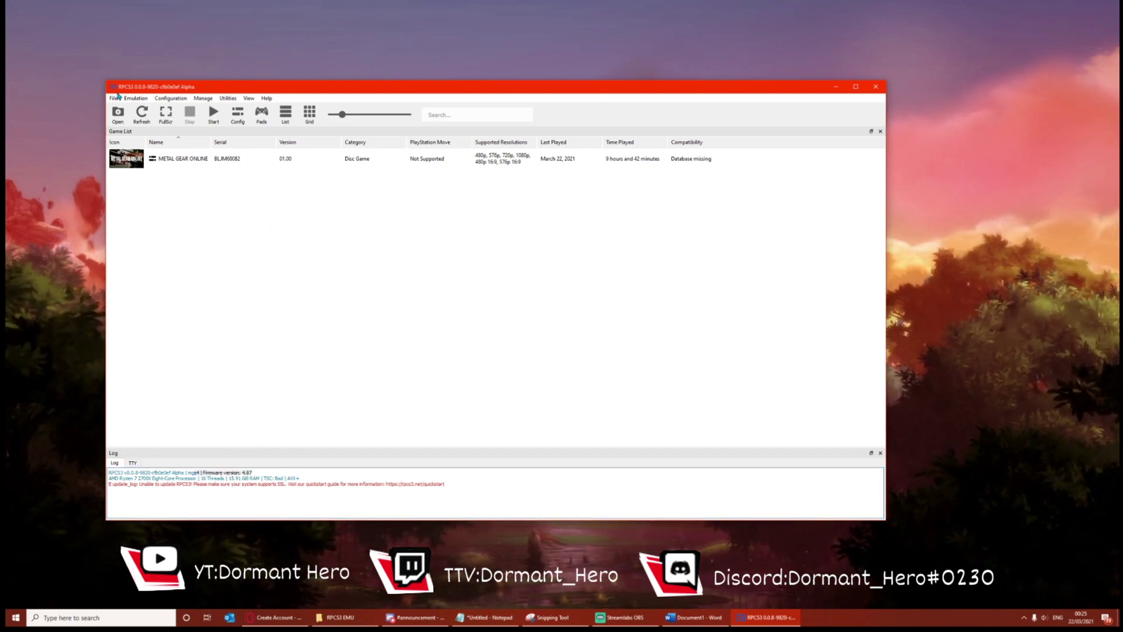
# Choose PS3UPDAT.PUP as the firmware file to install, and close the file selection without installing it
pyautogui.click(115, 98)
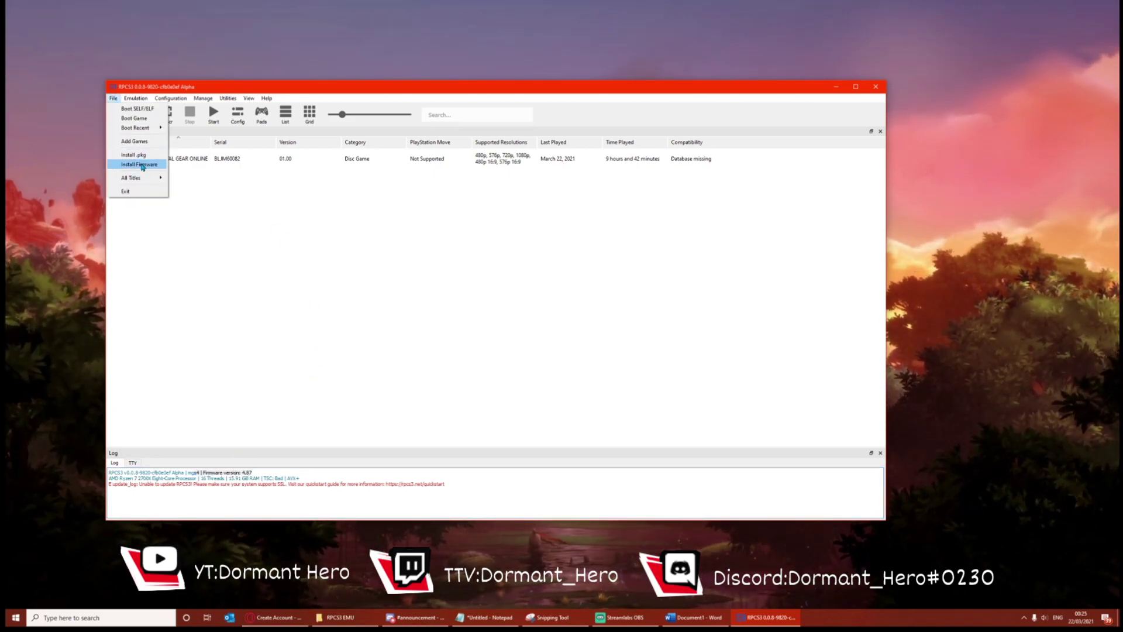
pyautogui.click(142, 167)
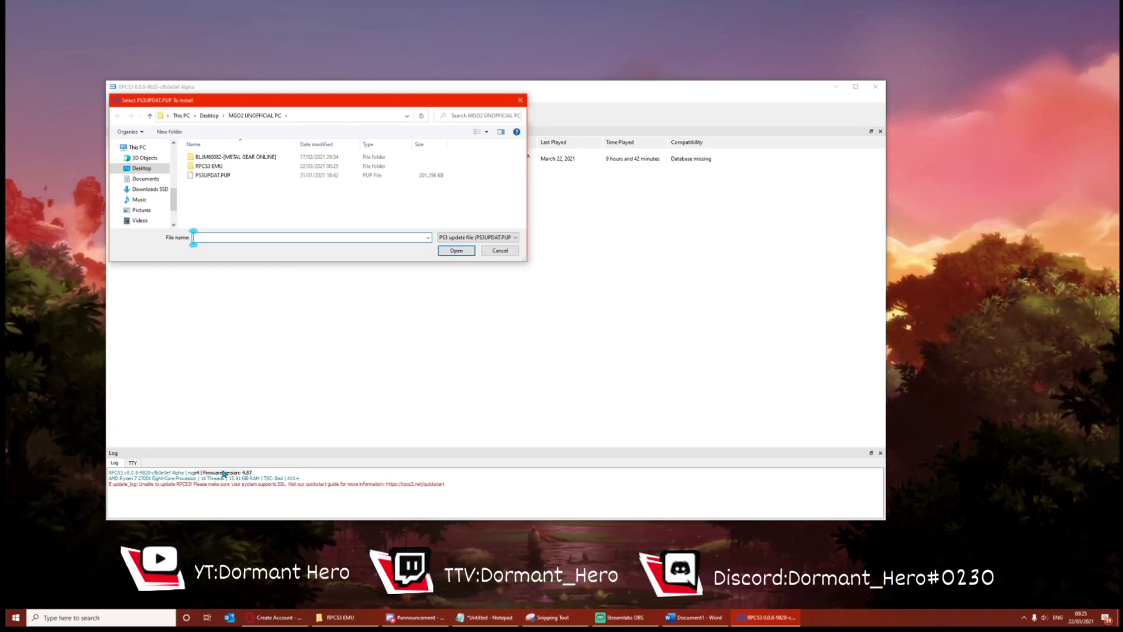
pyautogui.click(224, 178)
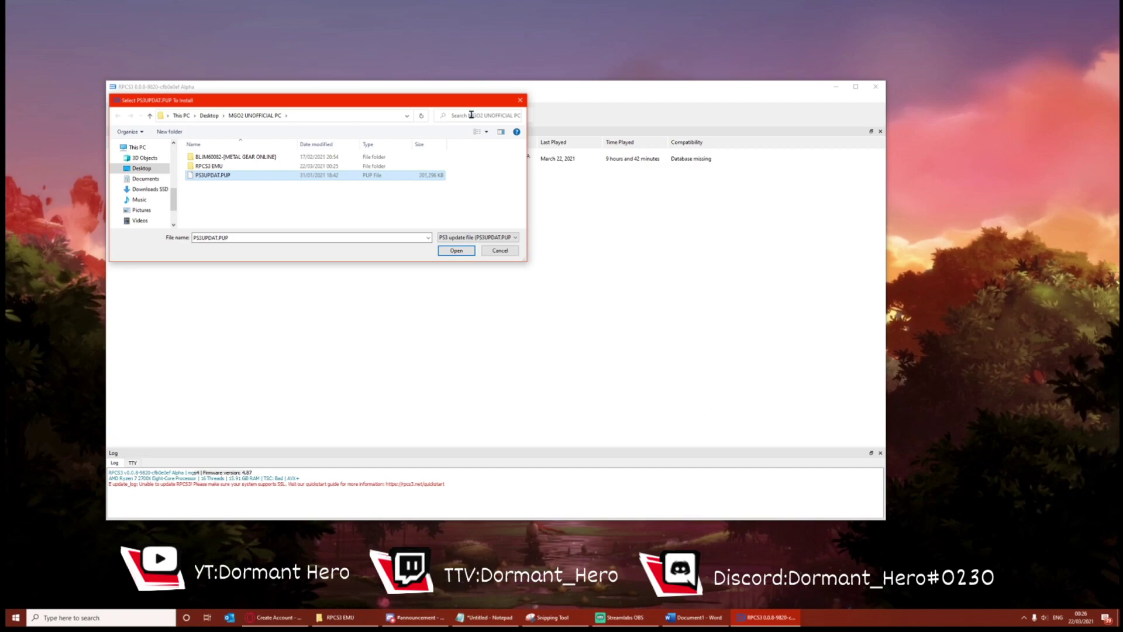
pyautogui.click(520, 102)
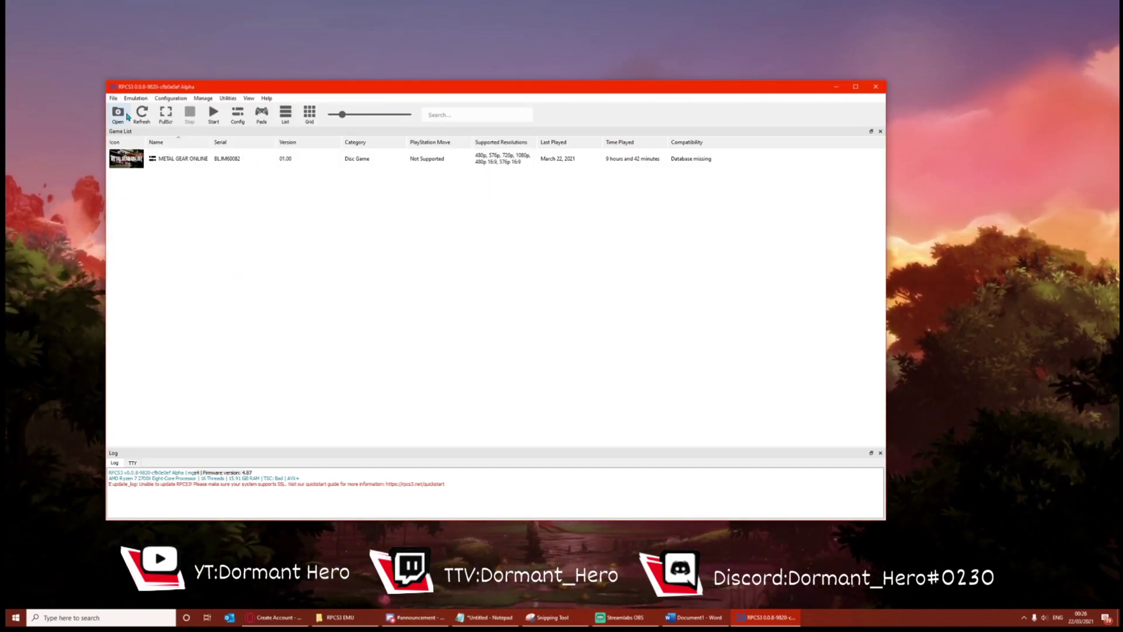
# Choose the BLJM60082-[METAL GEAR ONLINE] folder as the game to boot, and cancel the folder selection
pyautogui.click(168, 159)
pyautogui.click(114, 99)
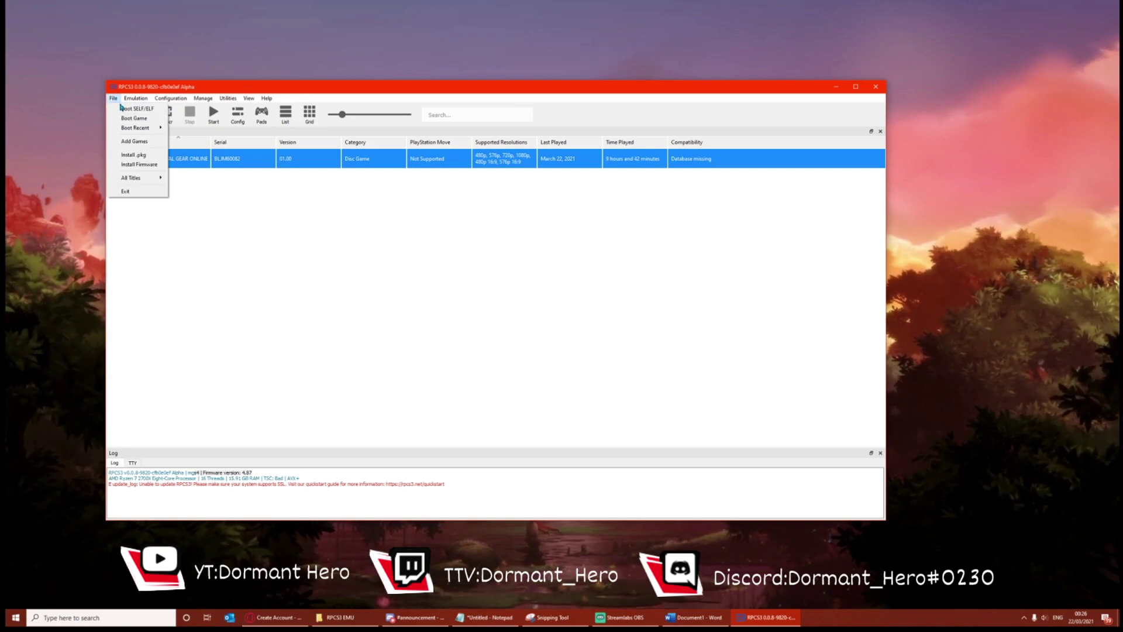
pyautogui.click(141, 118)
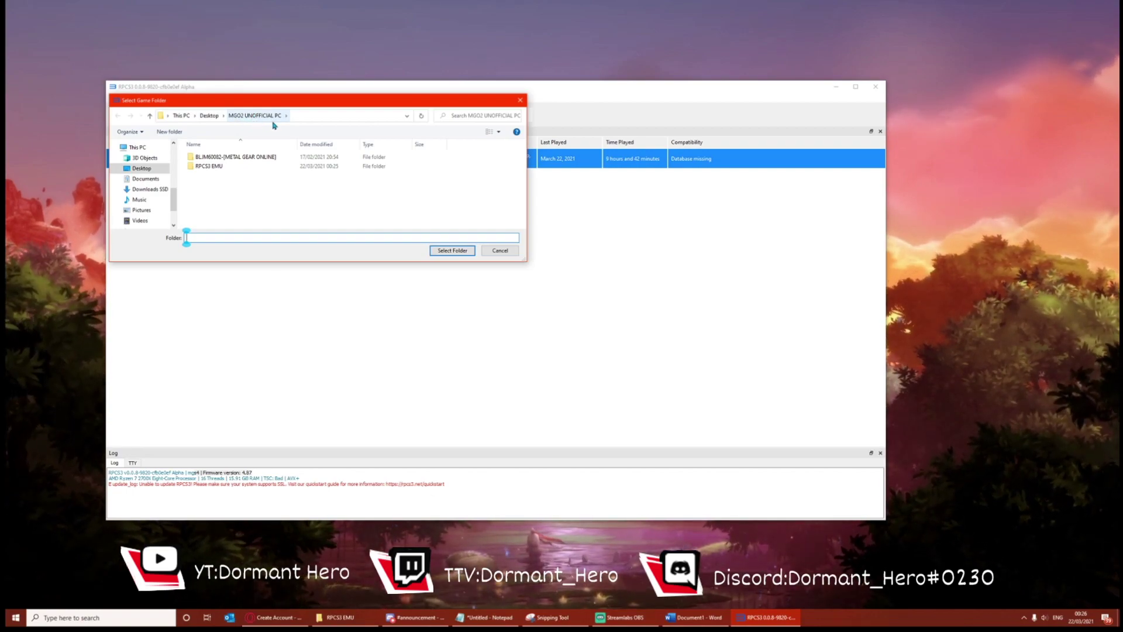
pyautogui.click(209, 159)
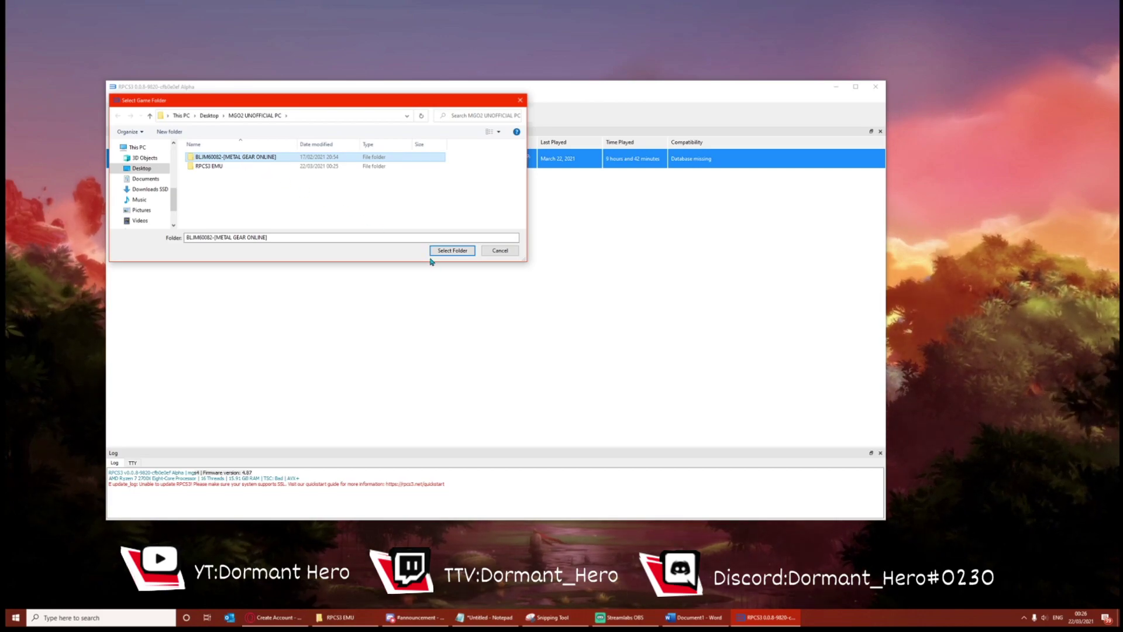
pyautogui.click(501, 254)
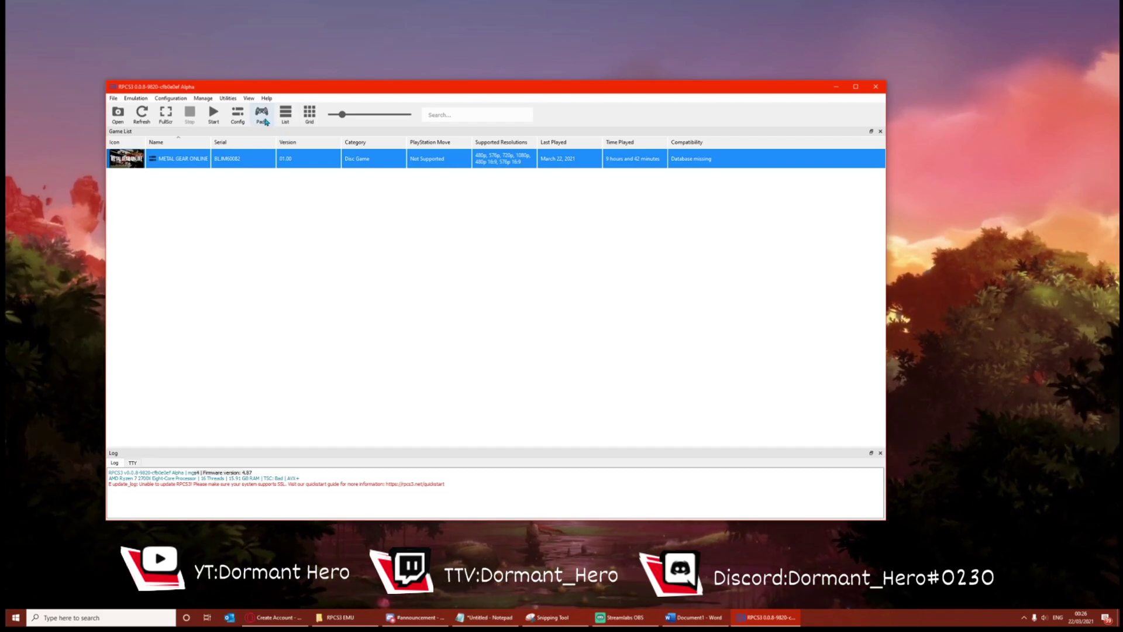
# Review the Player 1 gamepad settings and the available controller handlers, and close the settings
pyautogui.click(264, 121)
pyautogui.moveTo(415, 163); pyautogui.dragTo(255, 179)
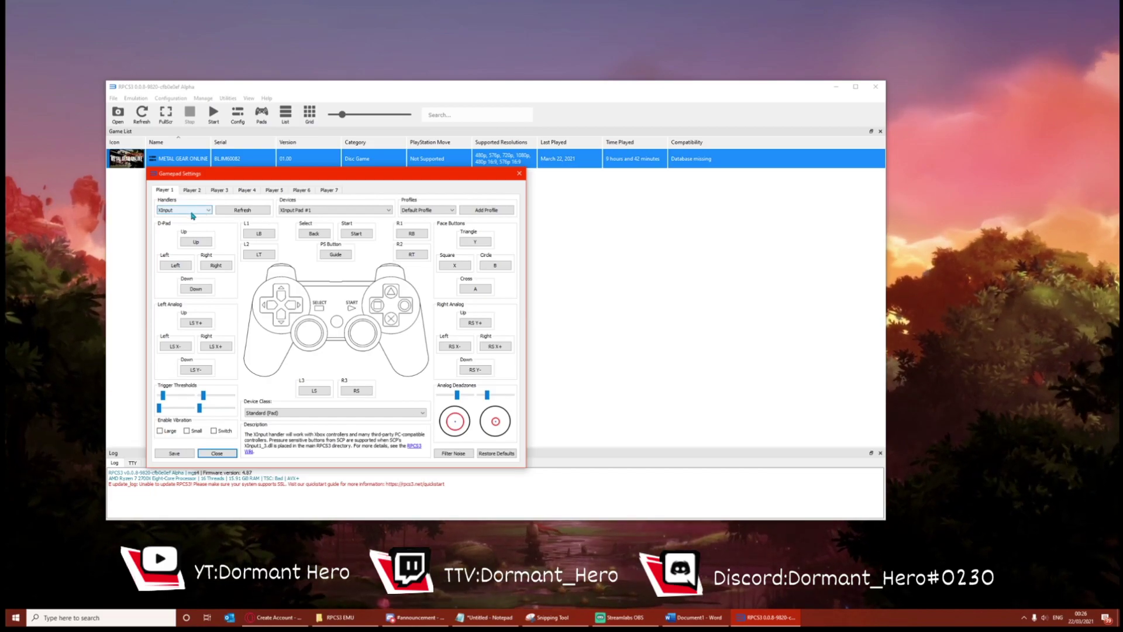
pyautogui.click(190, 210)
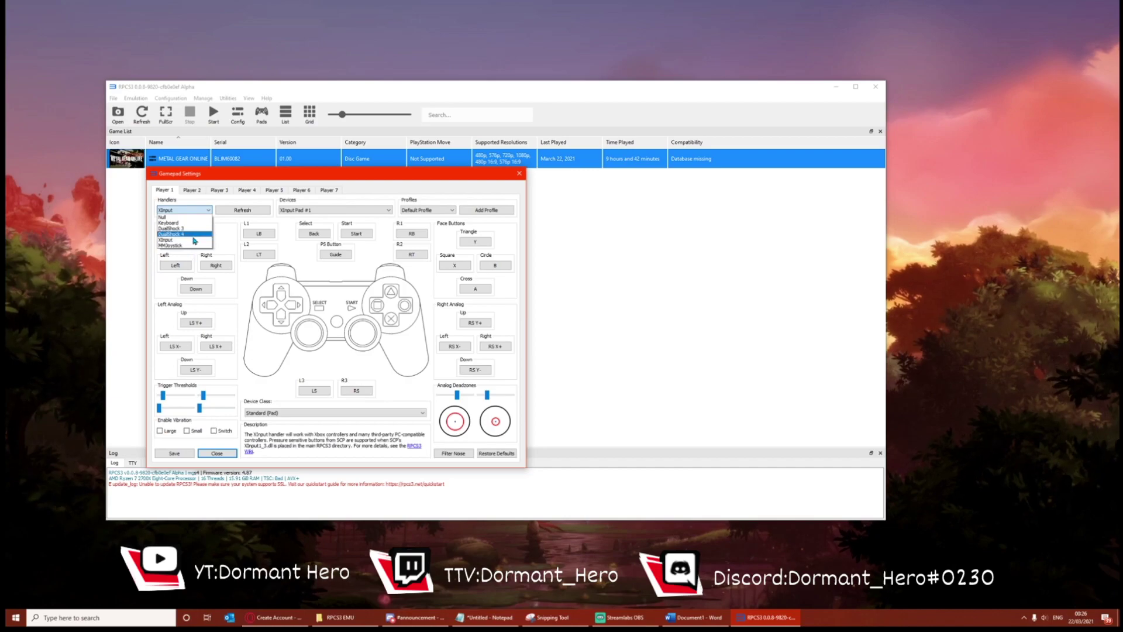
pyautogui.click(194, 209)
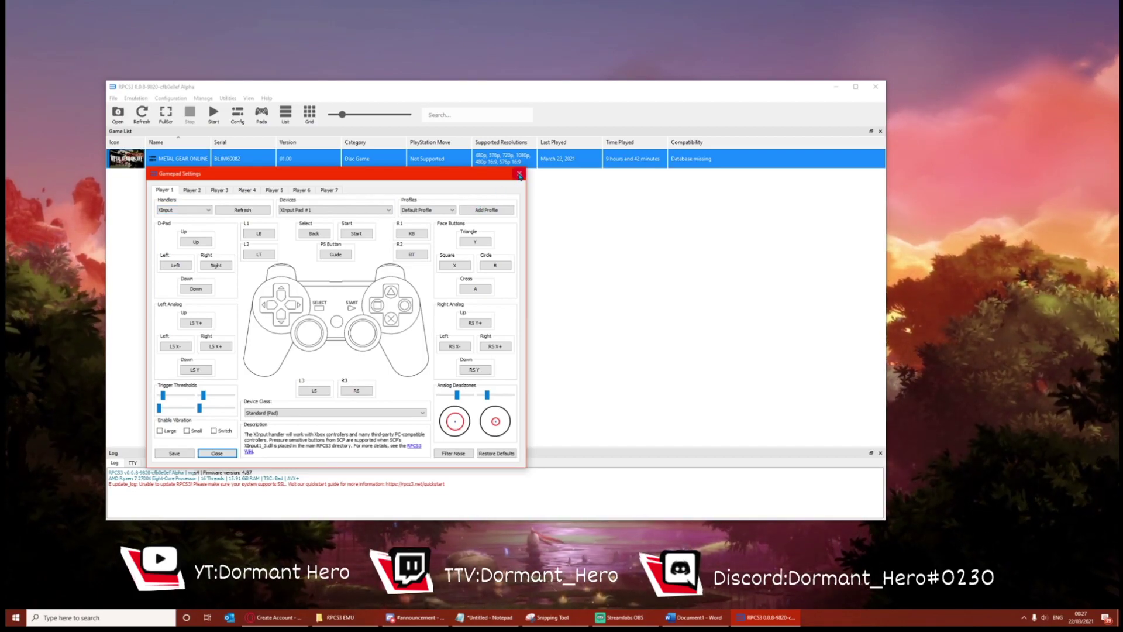
pyautogui.click(520, 174)
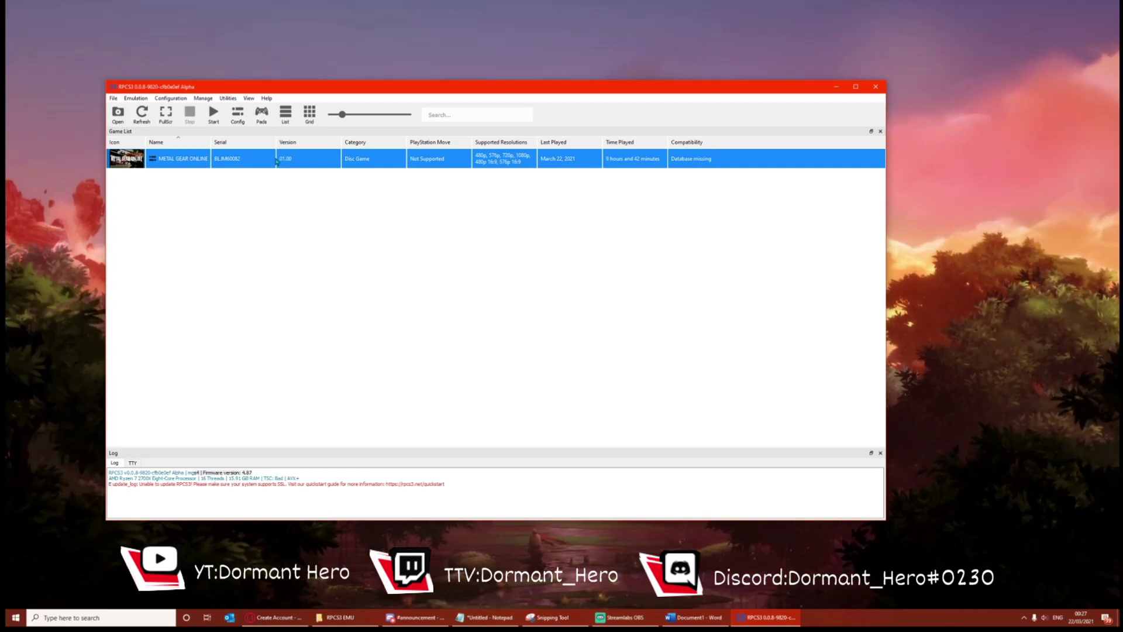
# Open the custom configuration of METAL GEAR ONLINE and review its CPU settings, including TSX instructions and preferred SPU threads
pyautogui.rightClick(275, 161)
pyautogui.click(304, 186)
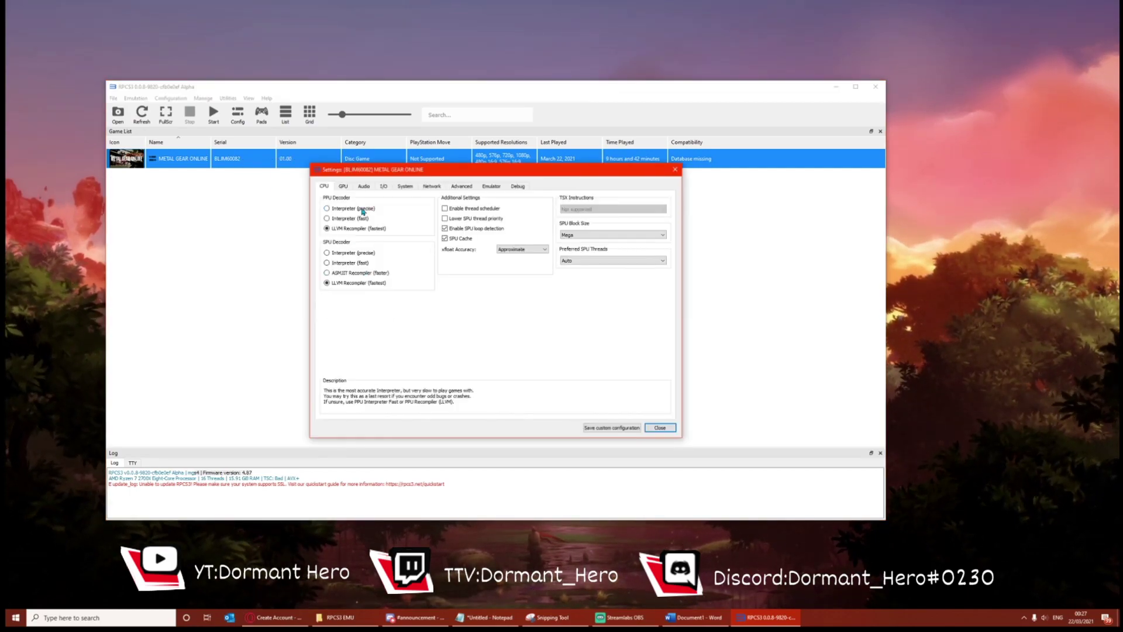
pyautogui.moveTo(430, 169); pyautogui.dragTo(242, 155)
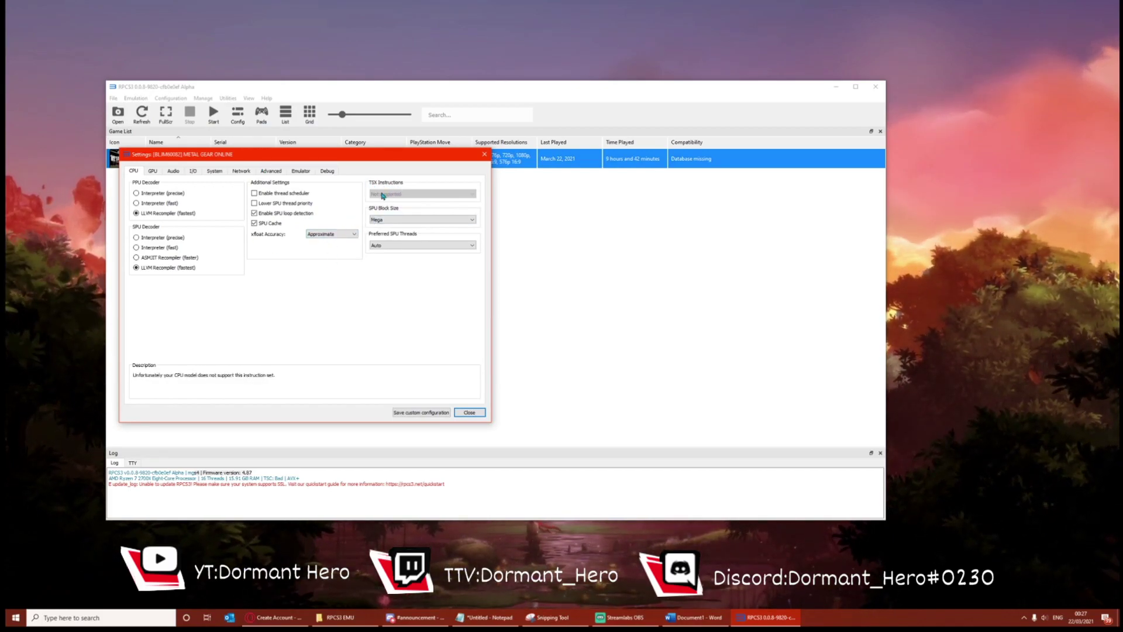
pyautogui.moveTo(372, 200)
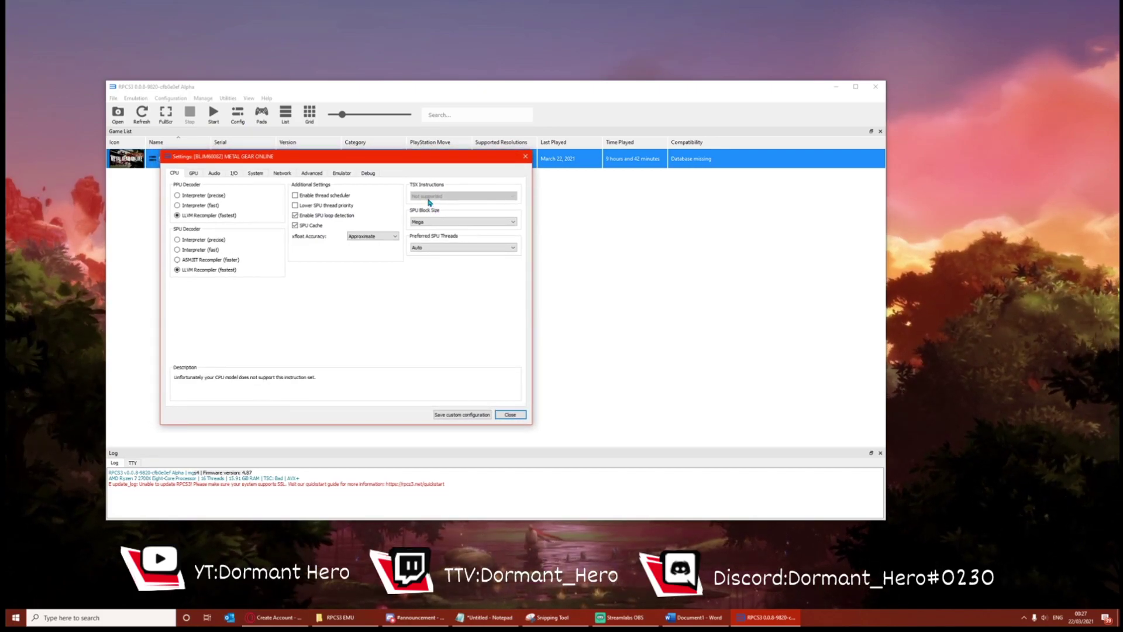
pyautogui.moveTo(414, 202)
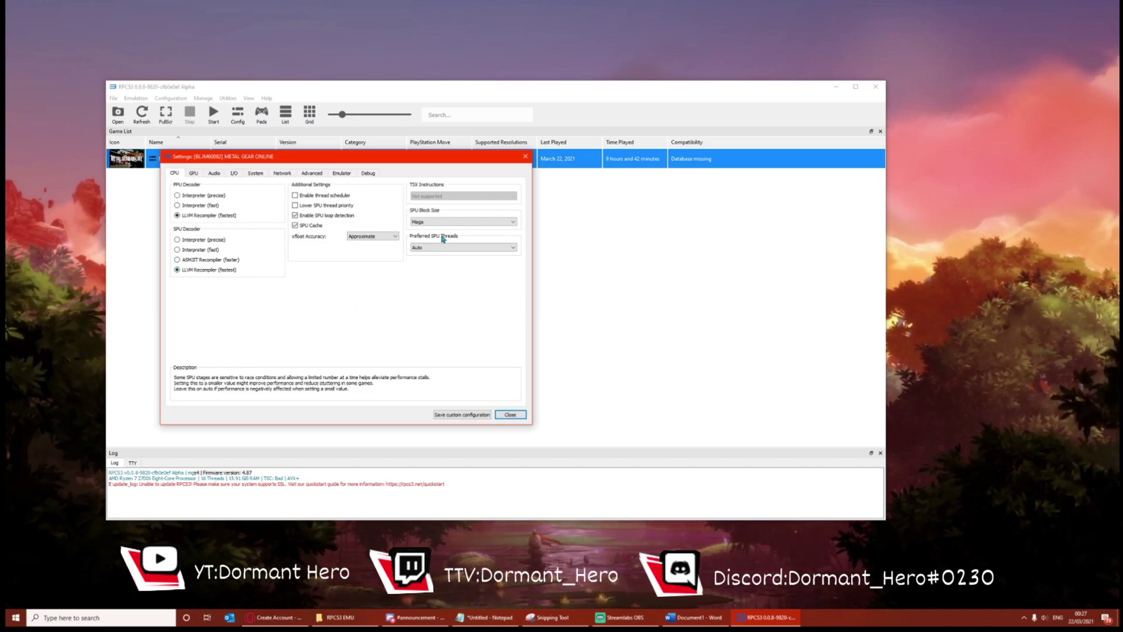
# Review the game's GPU, audio, I/O, system, network, advanced, emulator and debug settings, and close the configuration without changing it
pyautogui.click(192, 174)
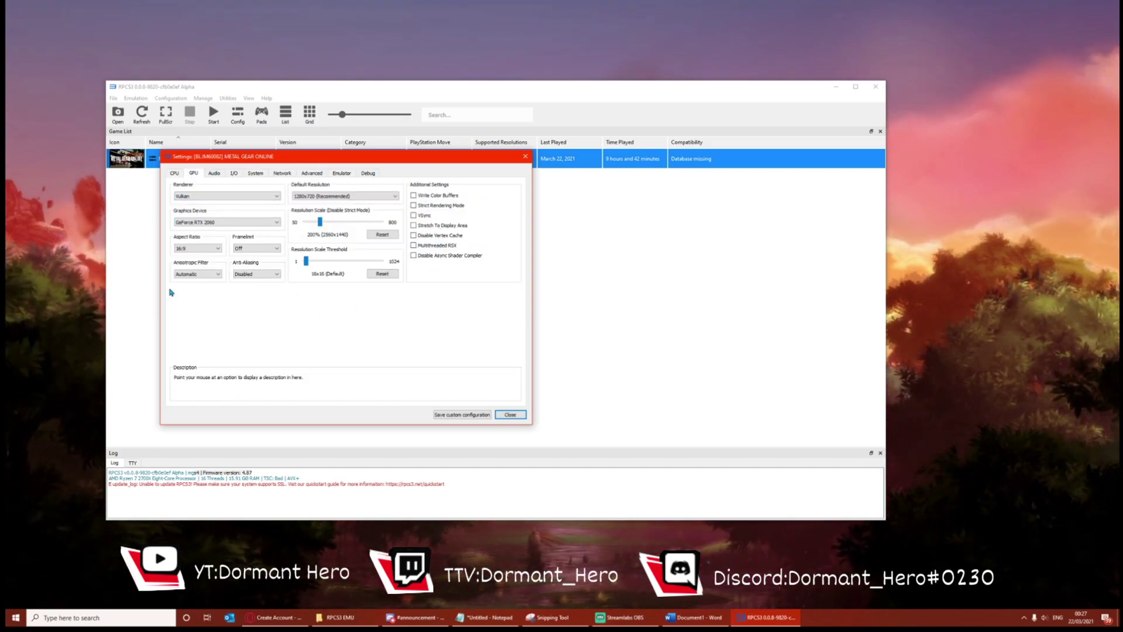
pyautogui.click(214, 173)
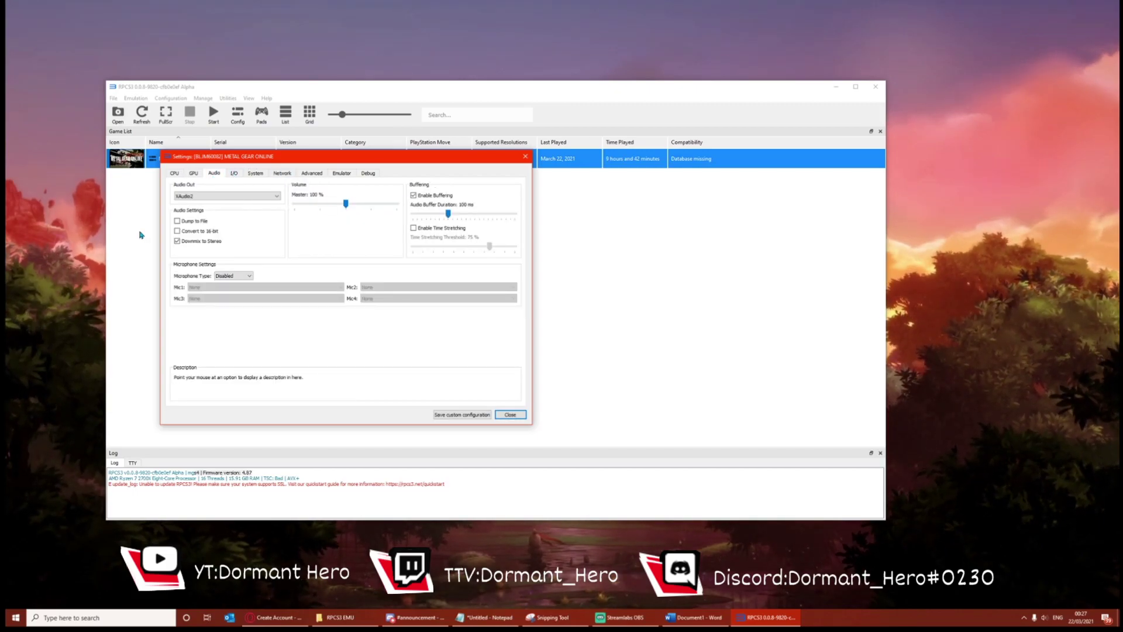
pyautogui.click(234, 173)
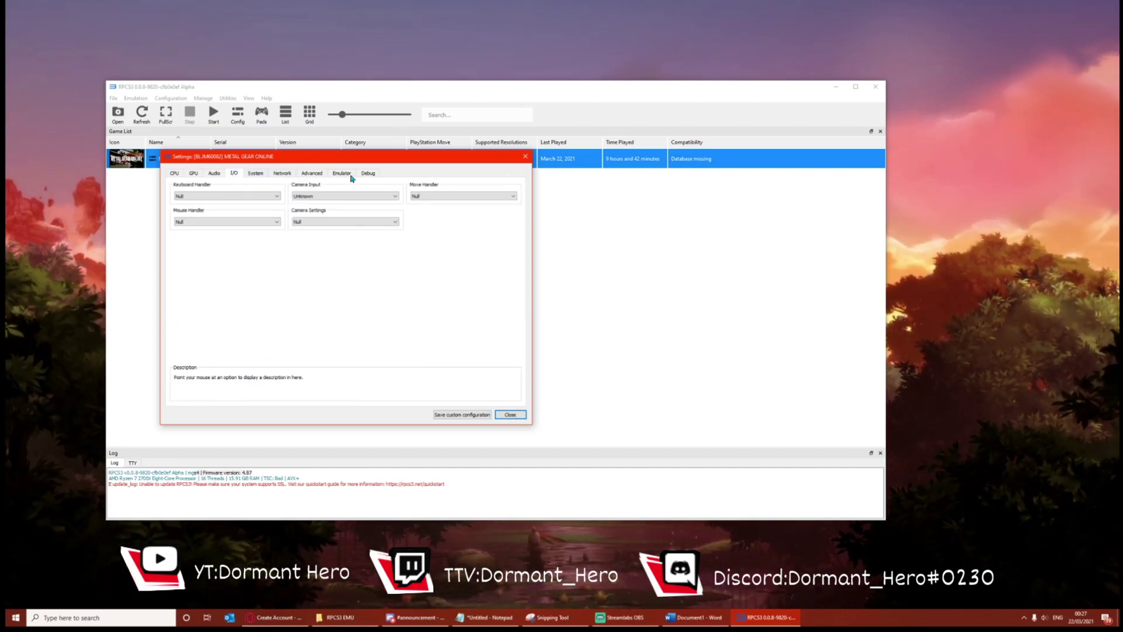
pyautogui.click(251, 175)
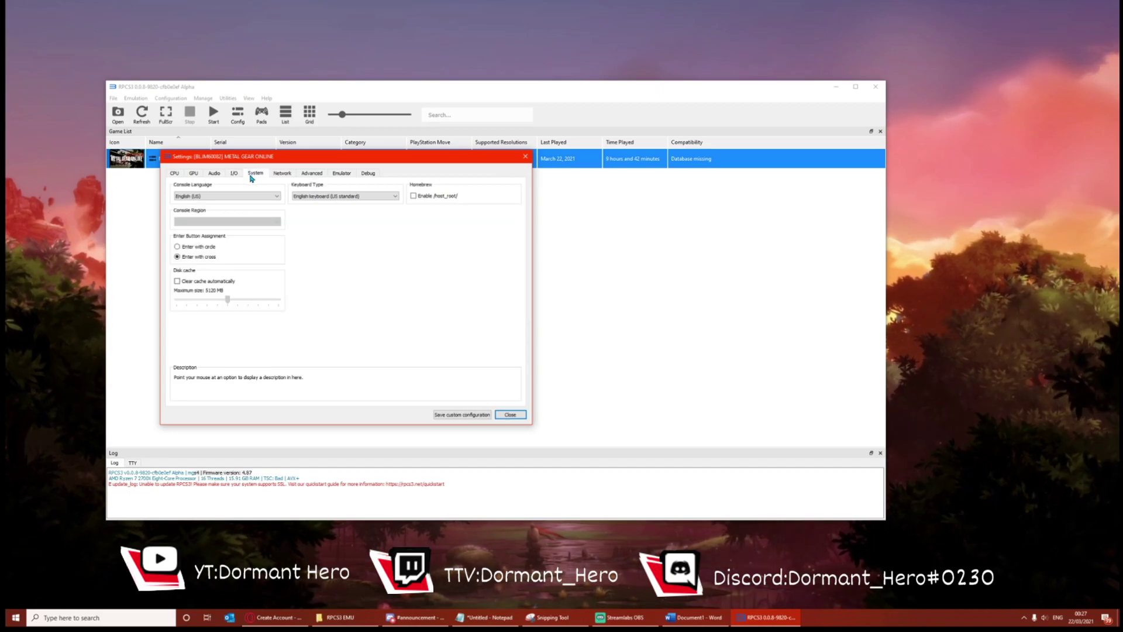
pyautogui.click(279, 175)
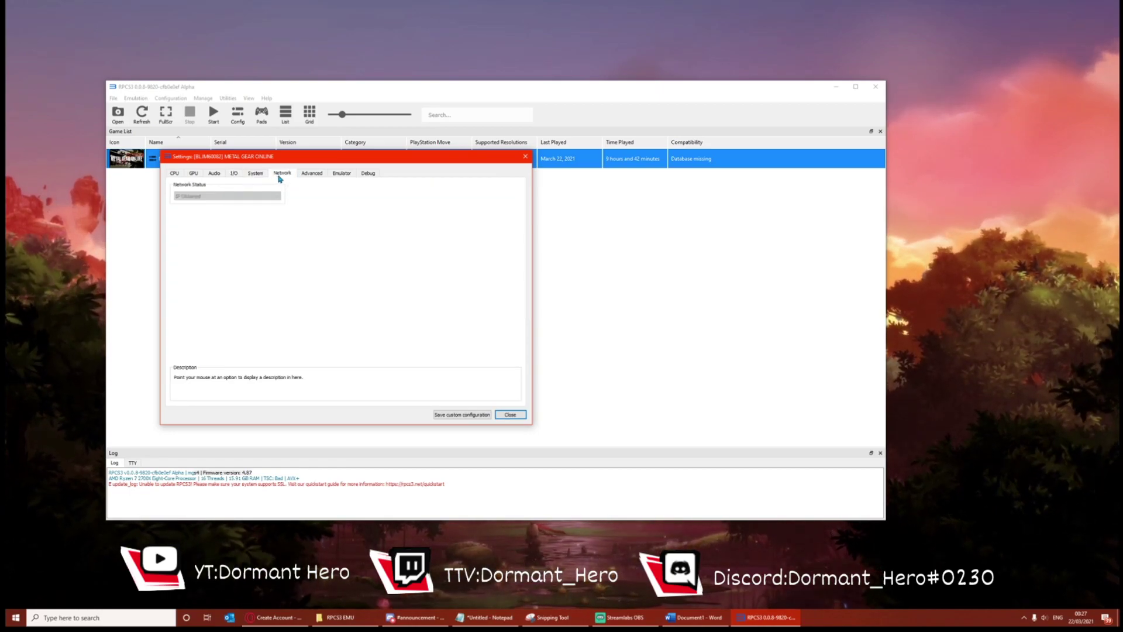
pyautogui.click(303, 175)
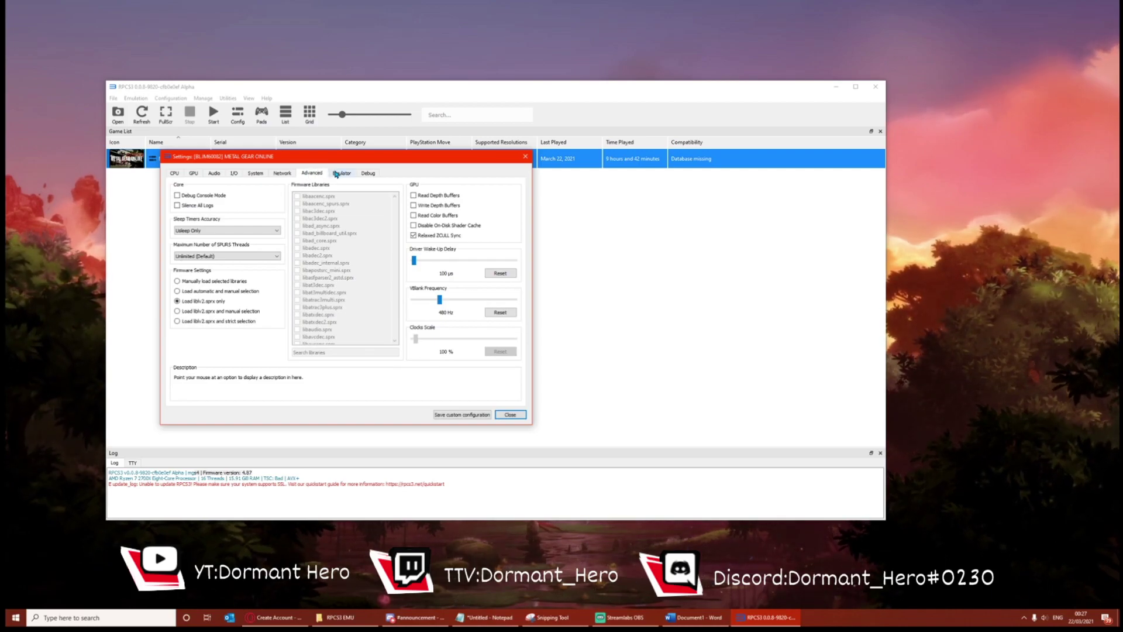
pyautogui.click(336, 175)
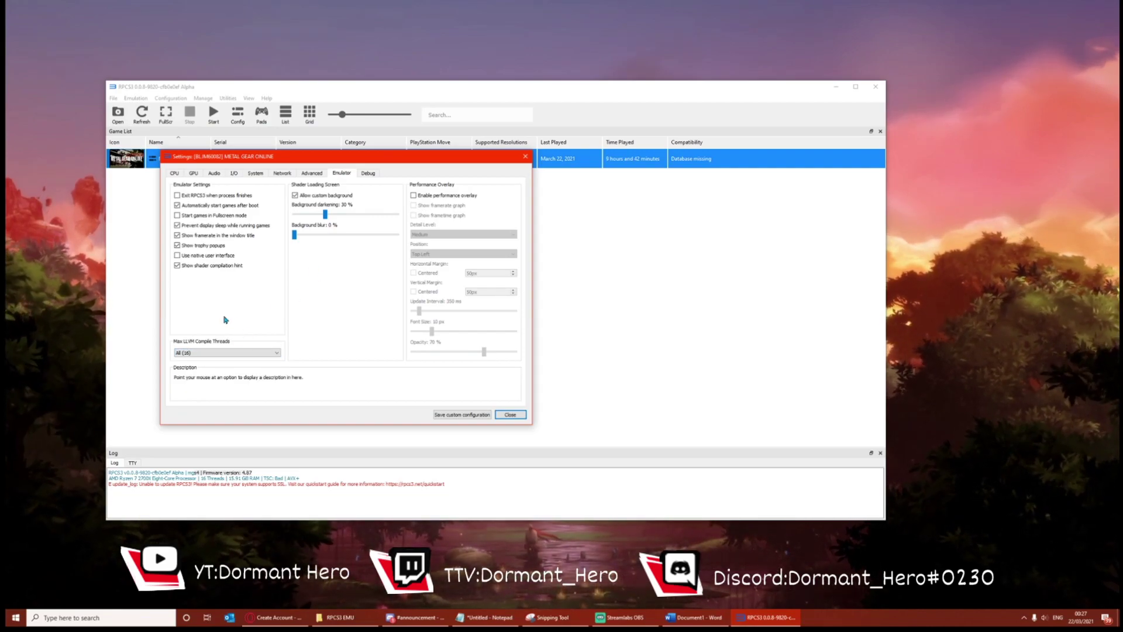
pyautogui.click(370, 173)
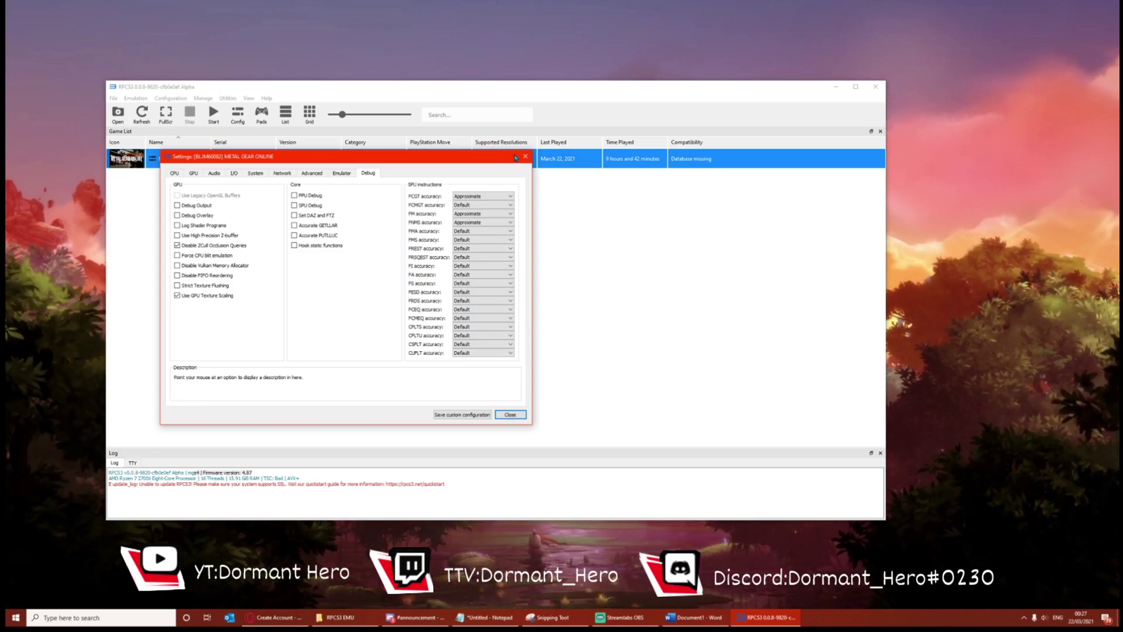
pyautogui.click(526, 156)
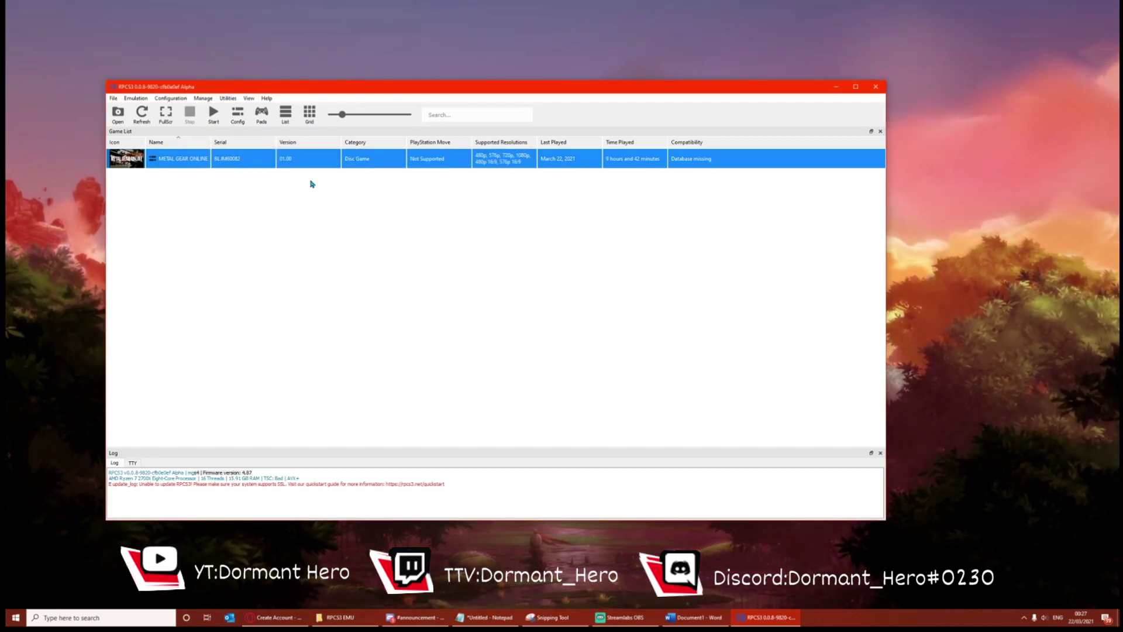
# Look at the options for booting METAL GEAR ONLINE with its custom configuration, and dismiss them
pyautogui.rightClick(289, 165)
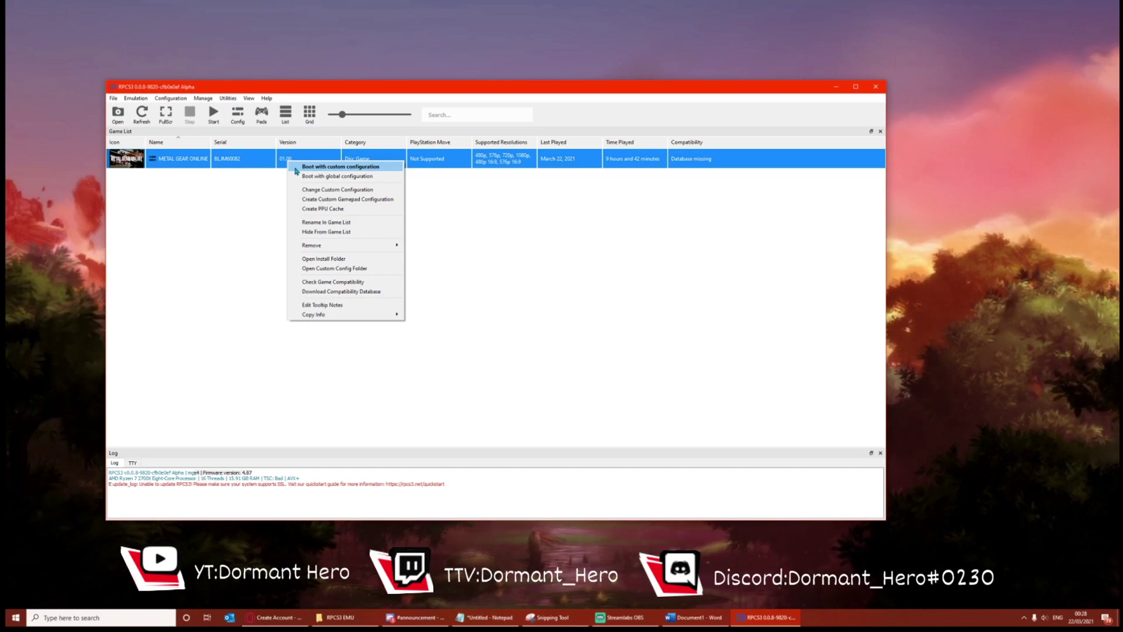
pyautogui.click(228, 230)
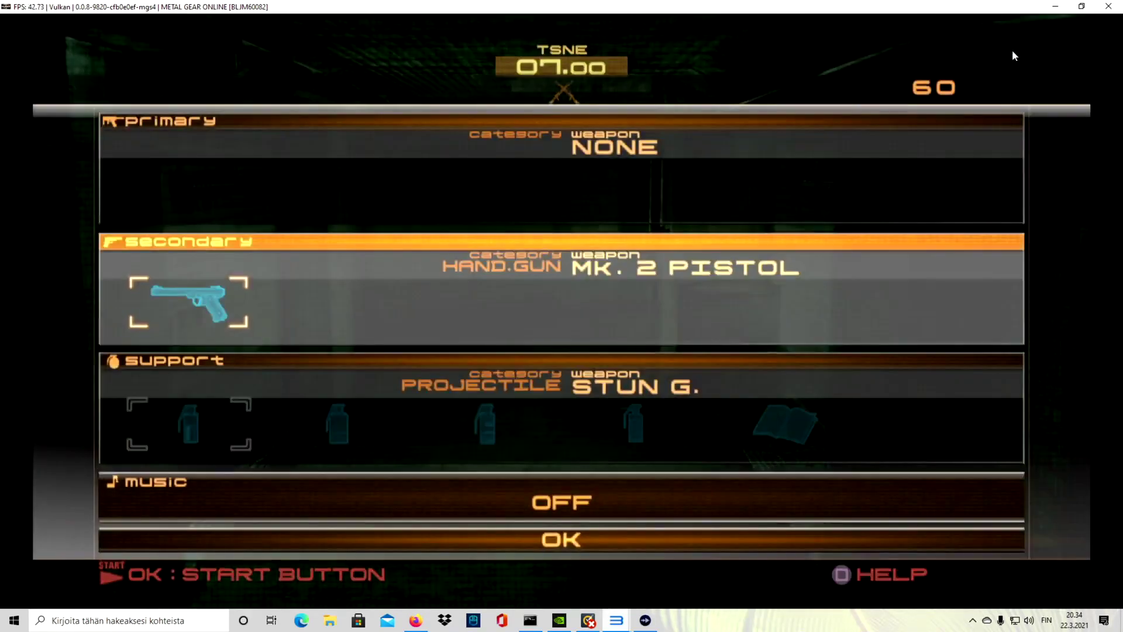
# Choose SMOKE G. as the support weapon in the match loadout and confirm the loadout
pyautogui.press('Down')
pyautogui.press('Right')
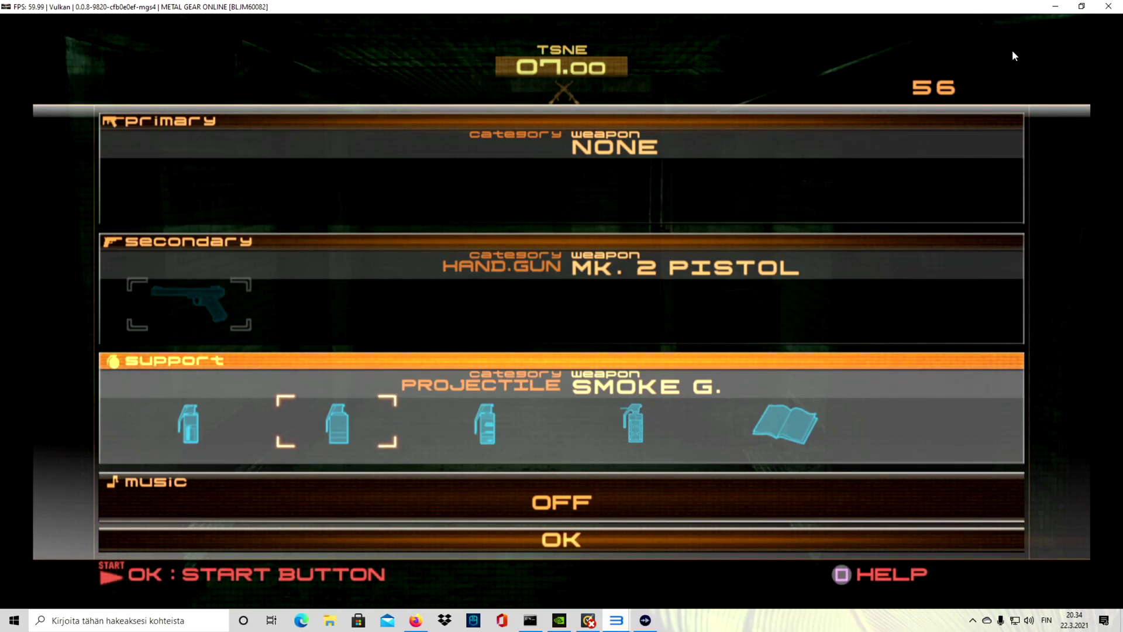
pyautogui.press('Return')
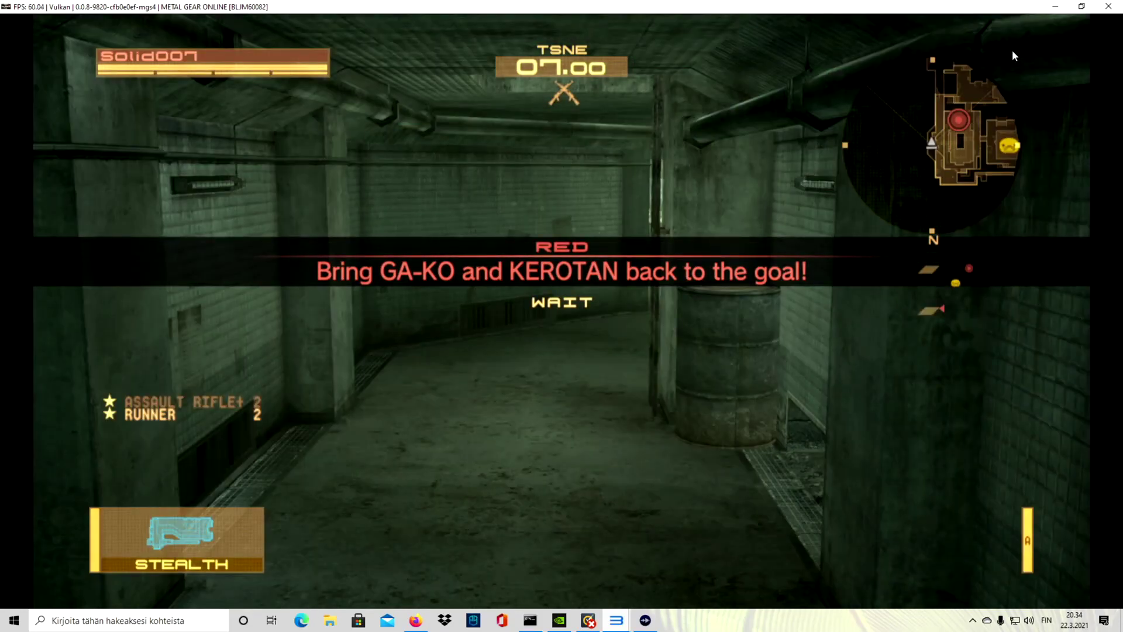